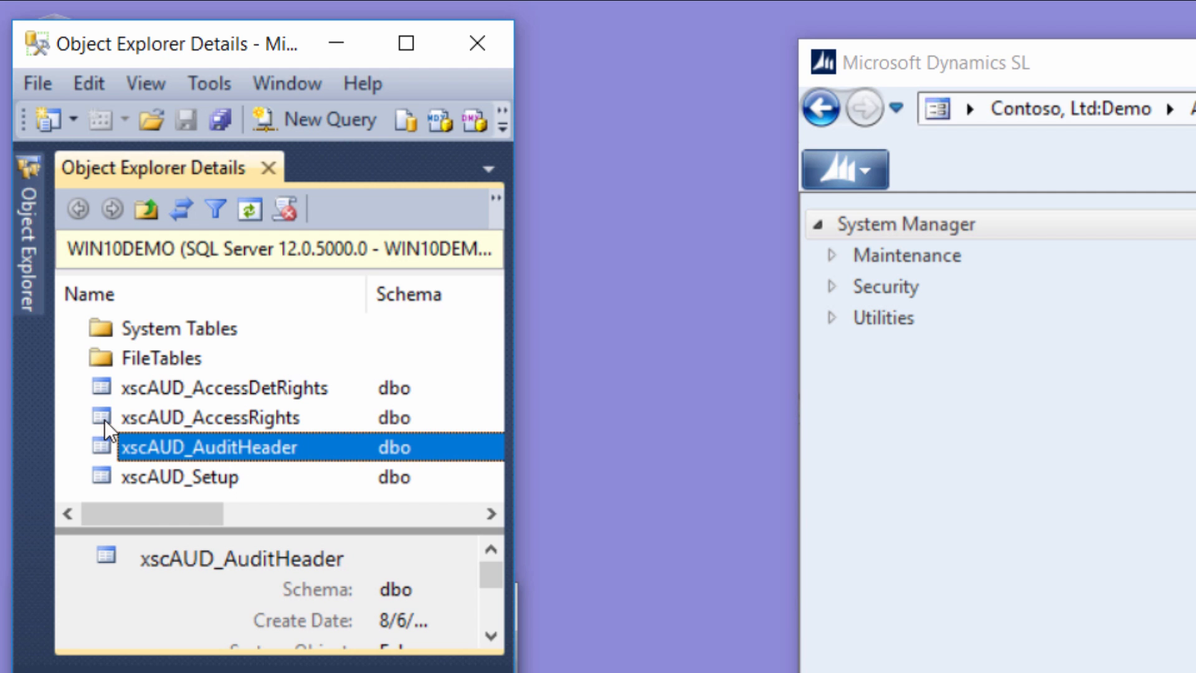
- Examine the xscAUD_AccessRights and xscAUD_AccessDetRights tables and the SteadyAudit database on the SQL Server
{"action": "left_click", "coordinate": [105, 424]}
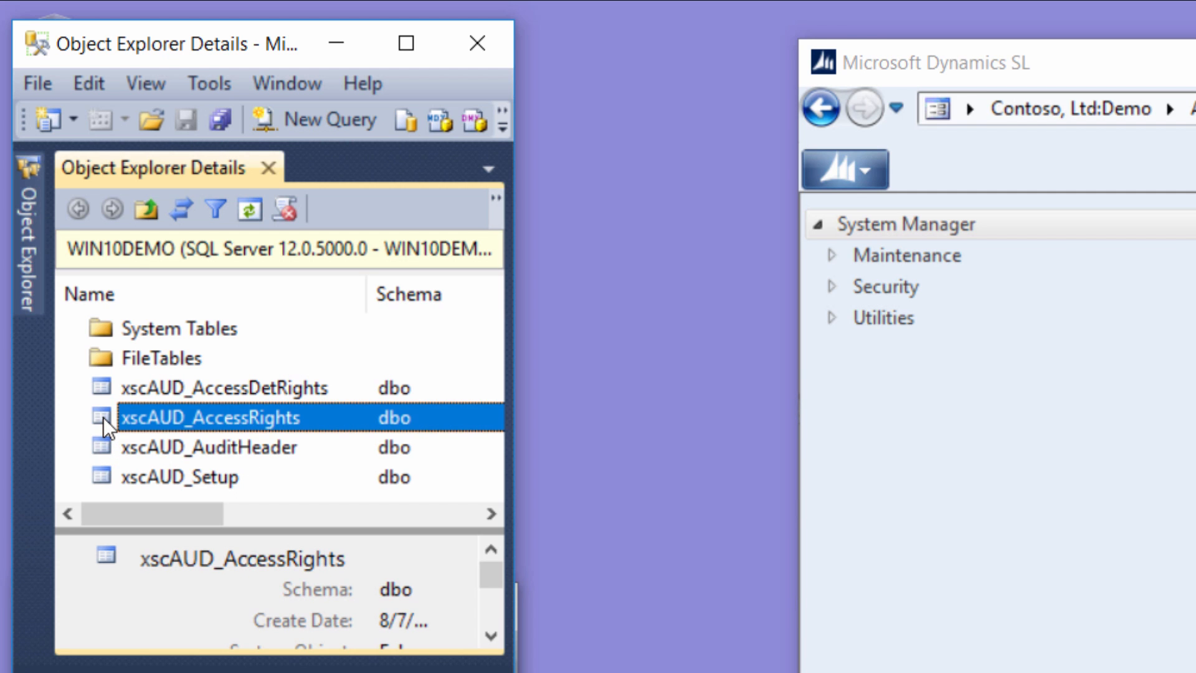
{"action": "left_click", "coordinate": [105, 392]}
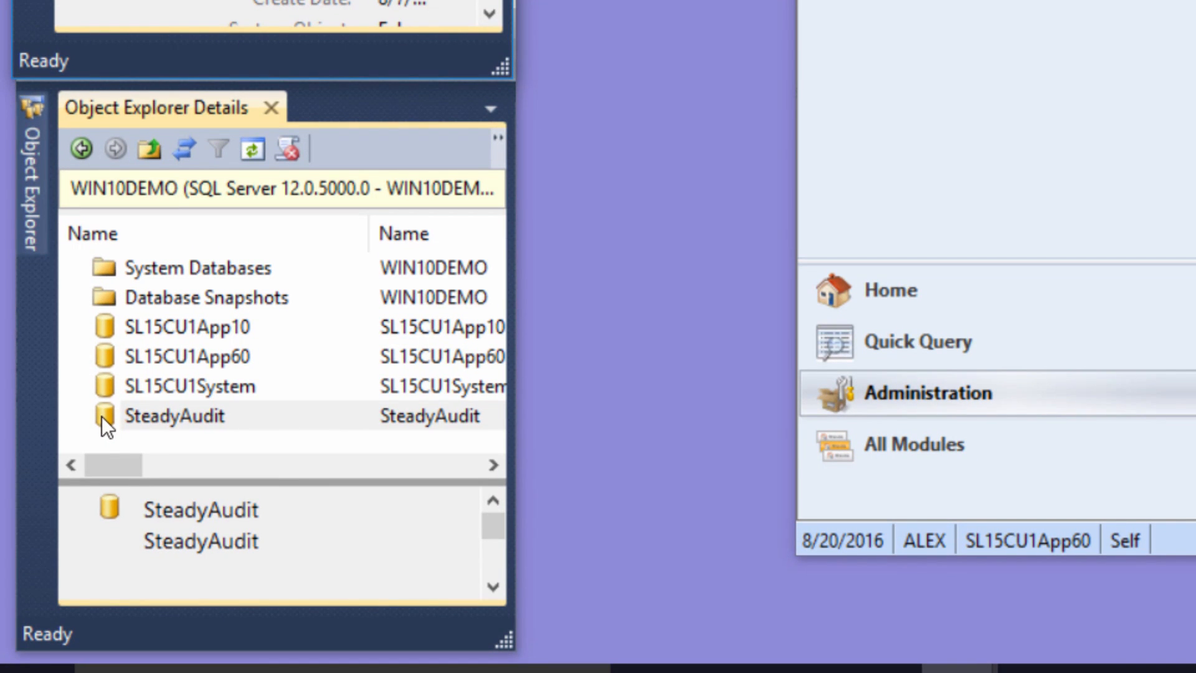
{"action": "left_click", "coordinate": [102, 416]}
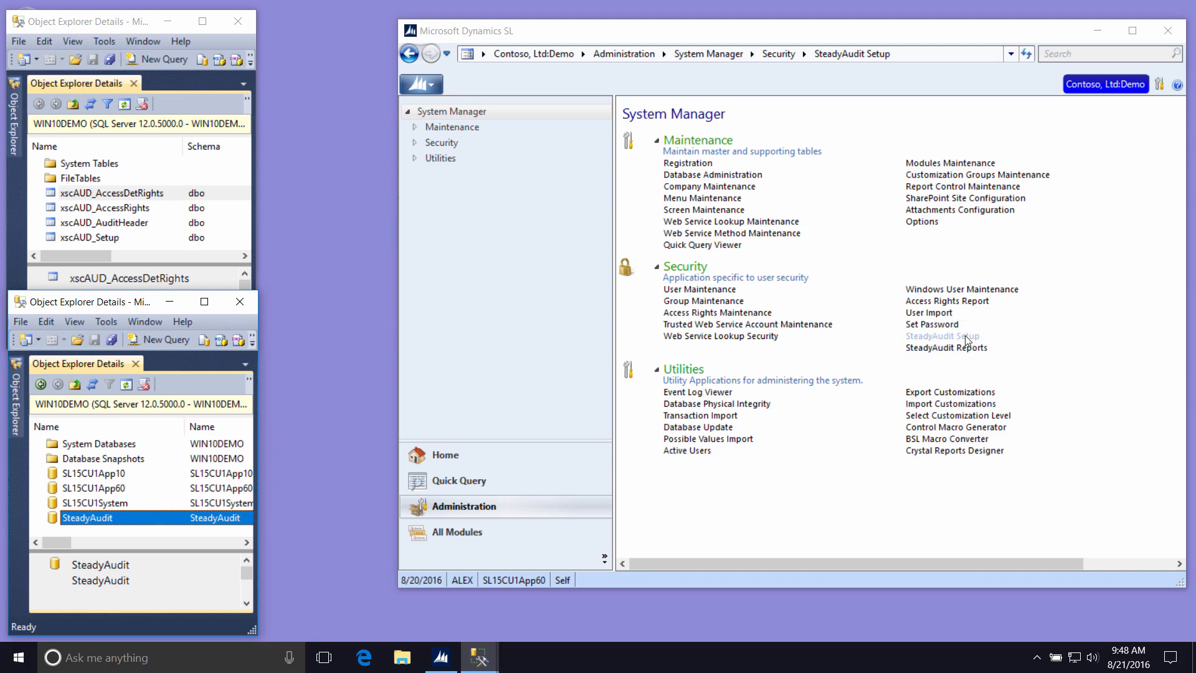
- Switch to Microsoft Dynamics SL, open SteadyAudit Setup from the Security section, and reposition its window
{"action": "left_click", "coordinate": [942, 336]}
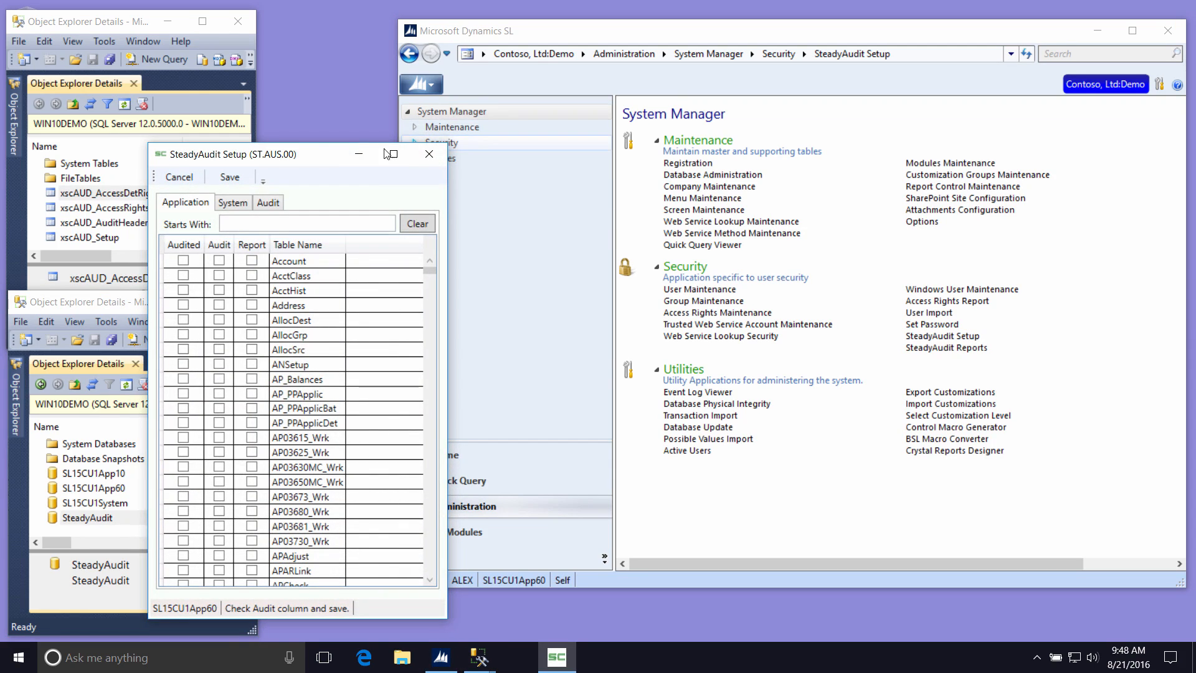
{"action": "left_click_drag", "start_coordinate": [315, 155], "coordinate": [460, 116]}
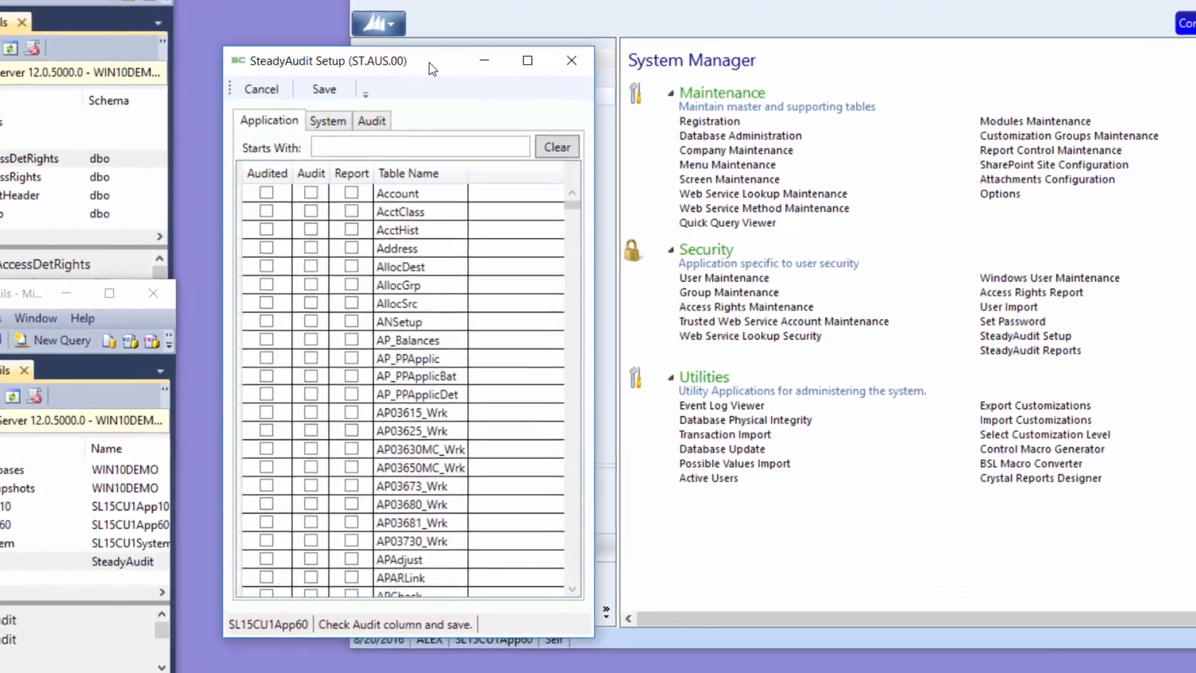
{"action": "left_click_drag", "start_coordinate": [428, 62], "coordinate": [422, 65]}
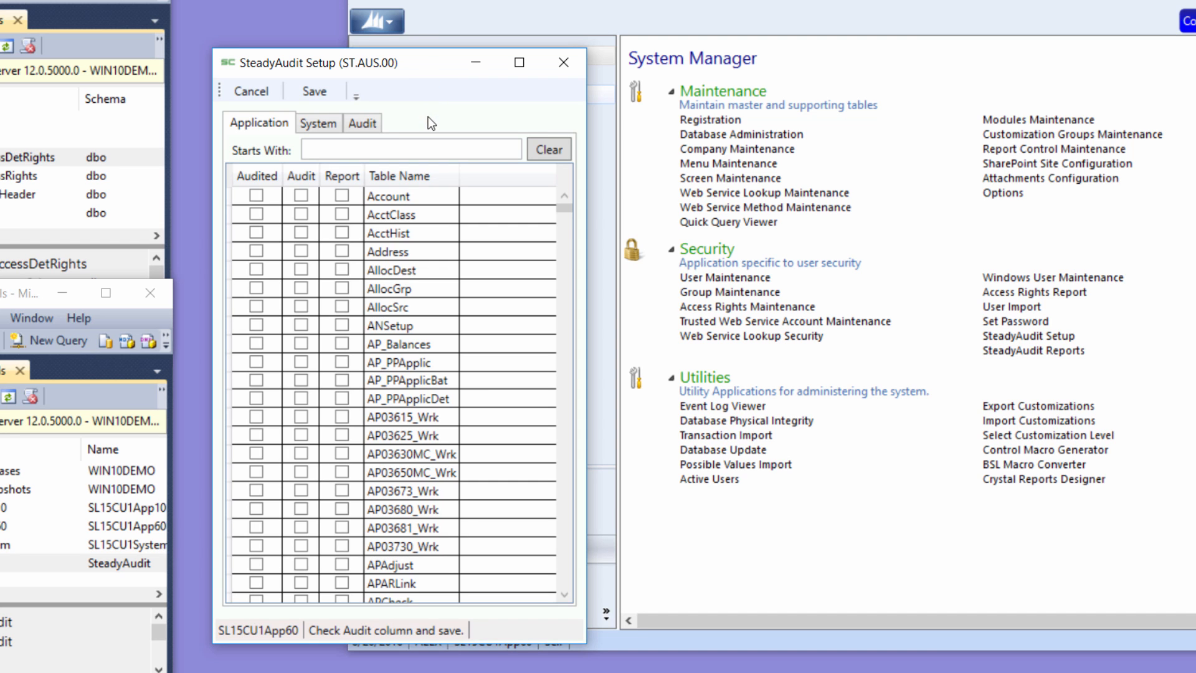
- Review the SteadyAudit database connection, service account, and SMTP email settings
{"action": "left_click", "coordinate": [366, 123]}
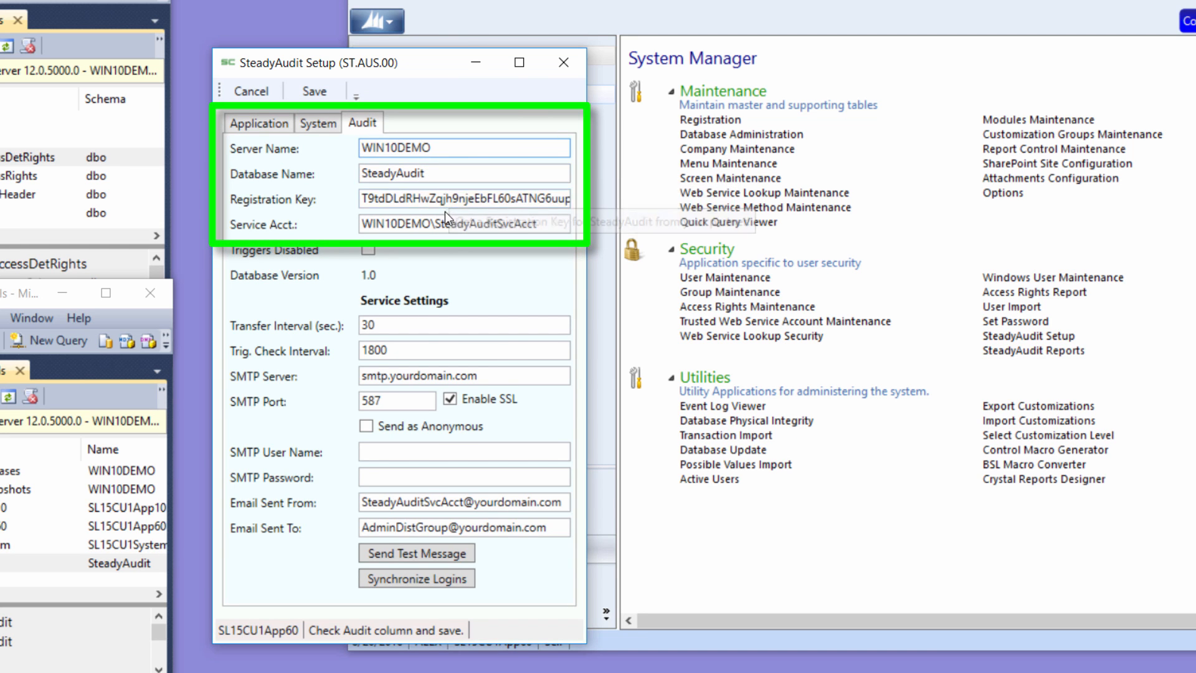
{"action": "double_click", "coordinate": [462, 226]}
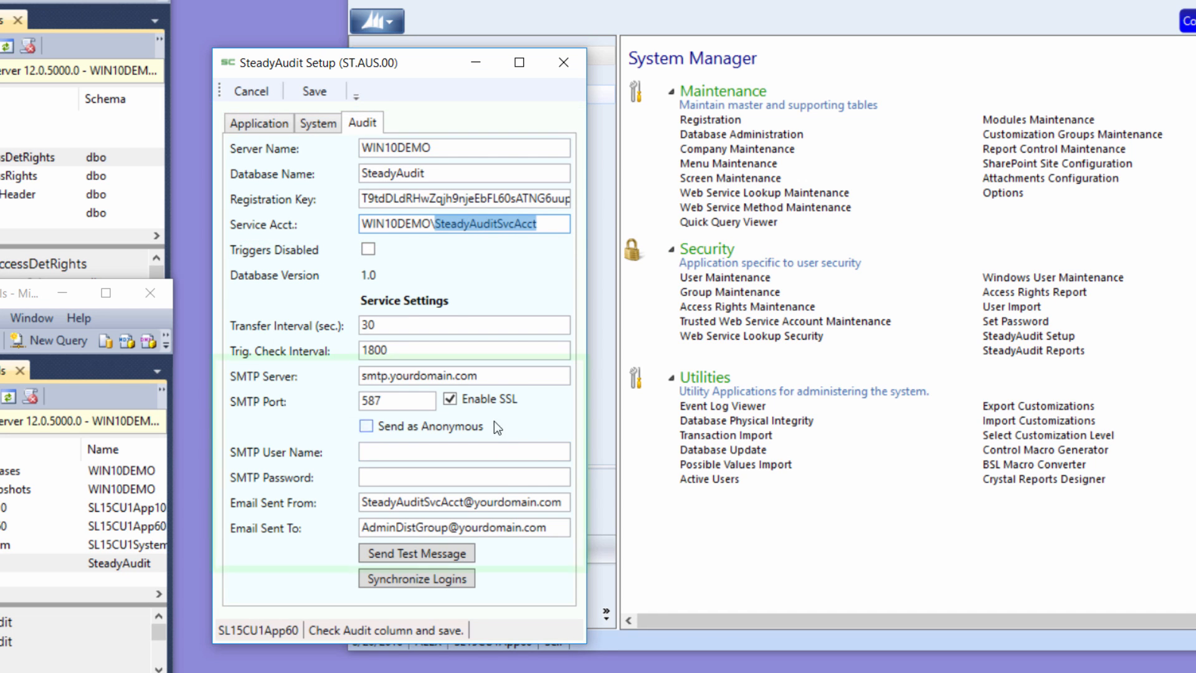
{"action": "left_click", "coordinate": [507, 375]}
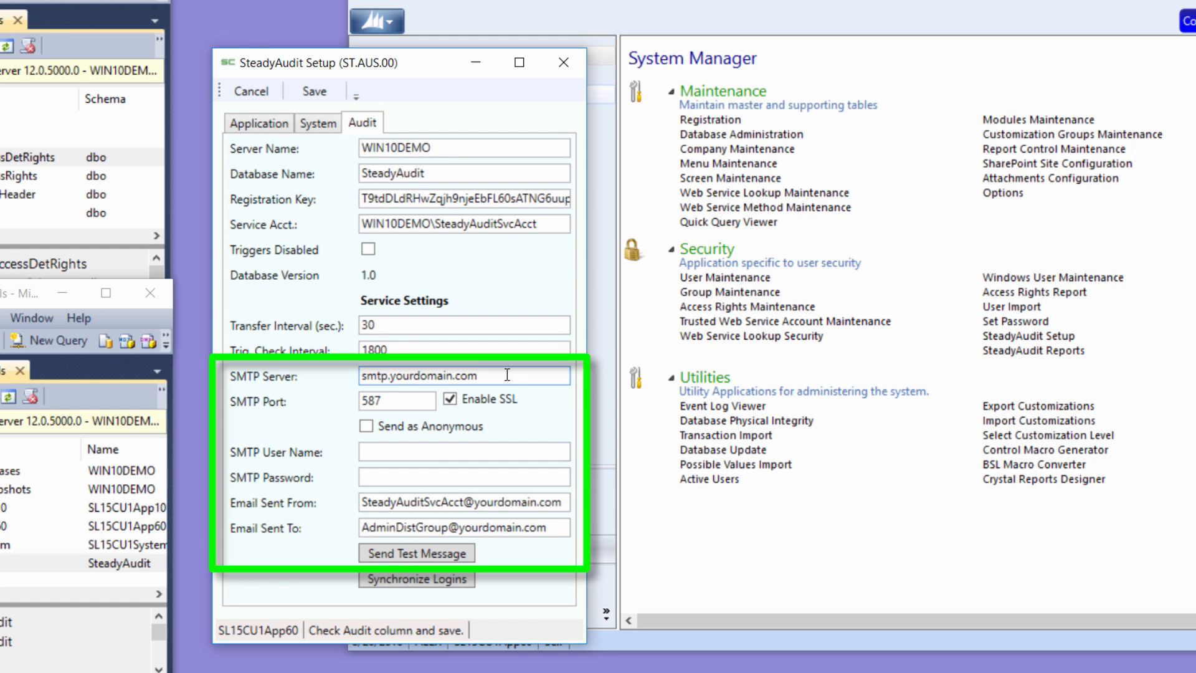
{"action": "double_click", "coordinate": [408, 527]}
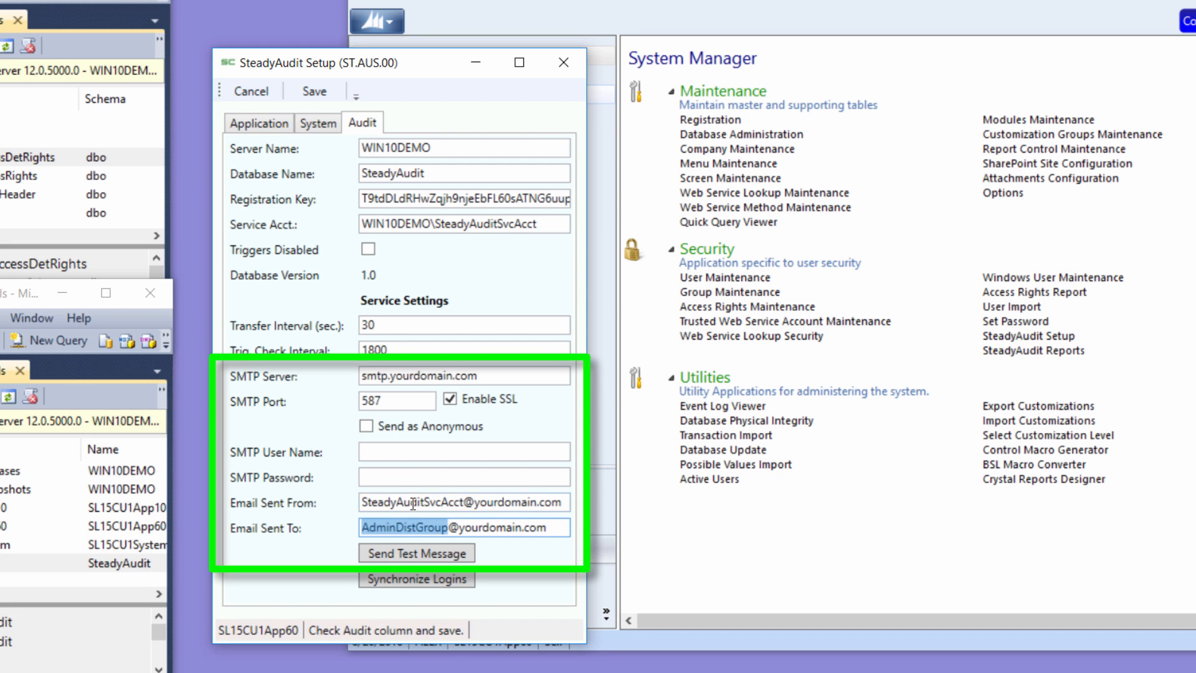
{"action": "left_click", "coordinate": [422, 458]}
{"action": "left_click", "coordinate": [410, 479]}
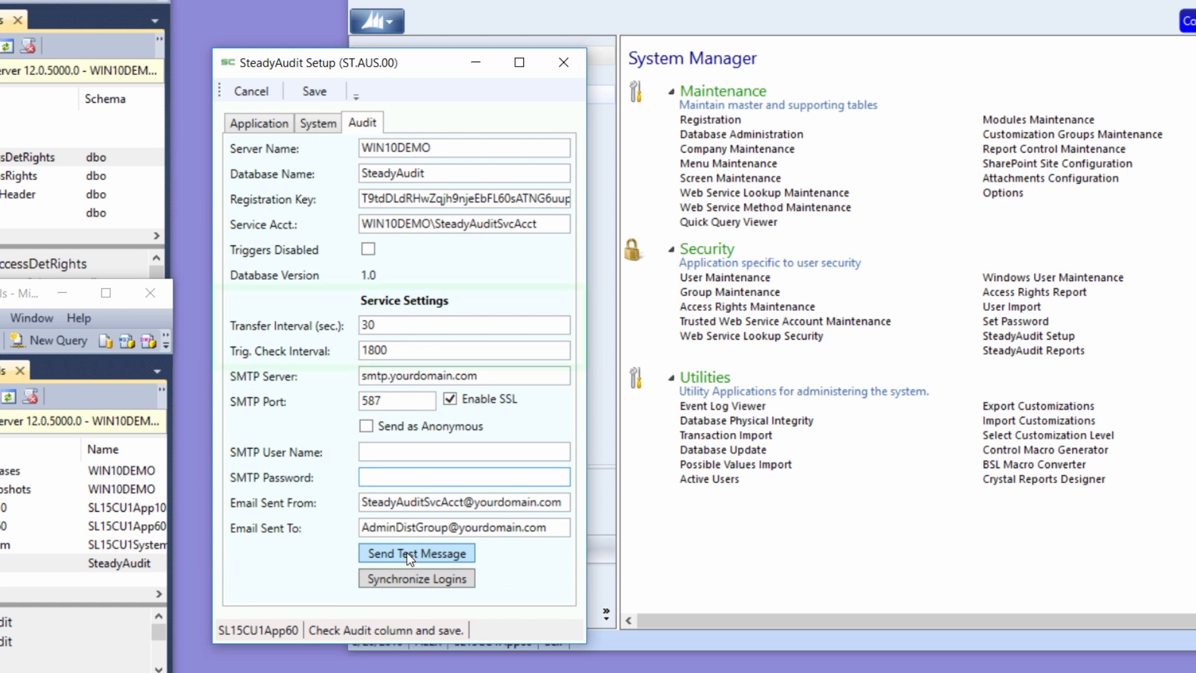
- Examine the transfer interval and trigger check interval in the service settings
{"action": "left_click", "coordinate": [382, 327]}
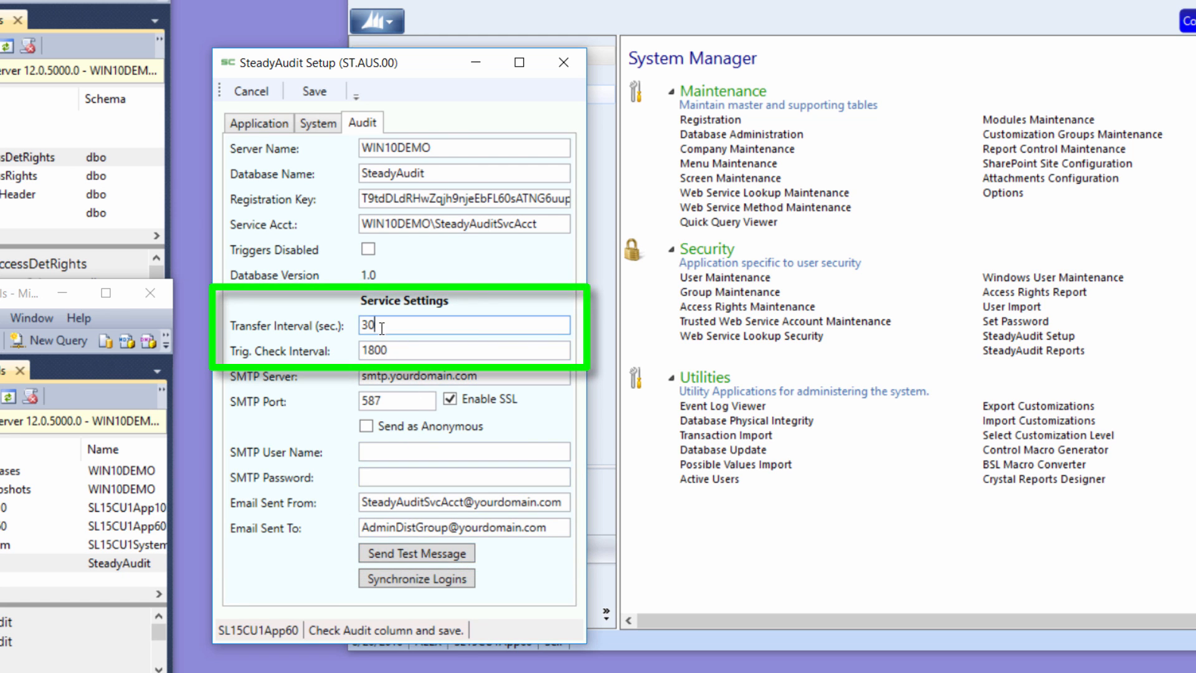
{"action": "left_click_drag", "start_coordinate": [382, 325], "coordinate": [350, 330]}
{"action": "left_click", "coordinate": [361, 350]}
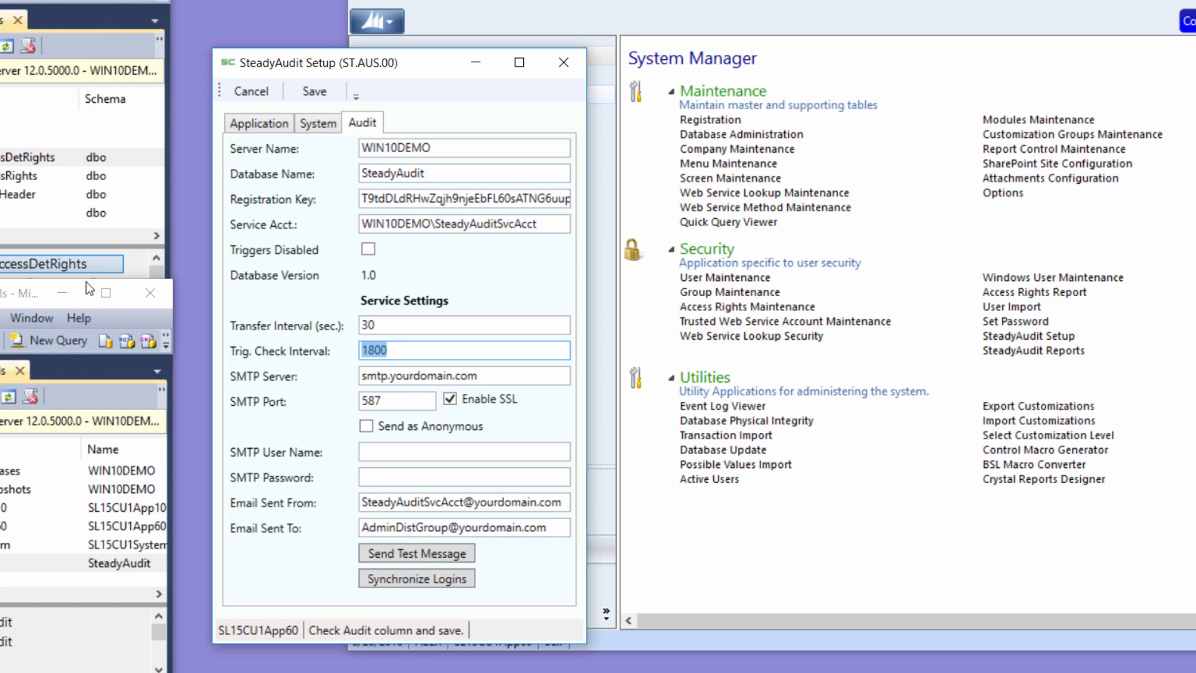
- Request disabling all SteadyAudit triggers and decline the confirmation
{"action": "mouse_move", "coordinate": [372, 248]}
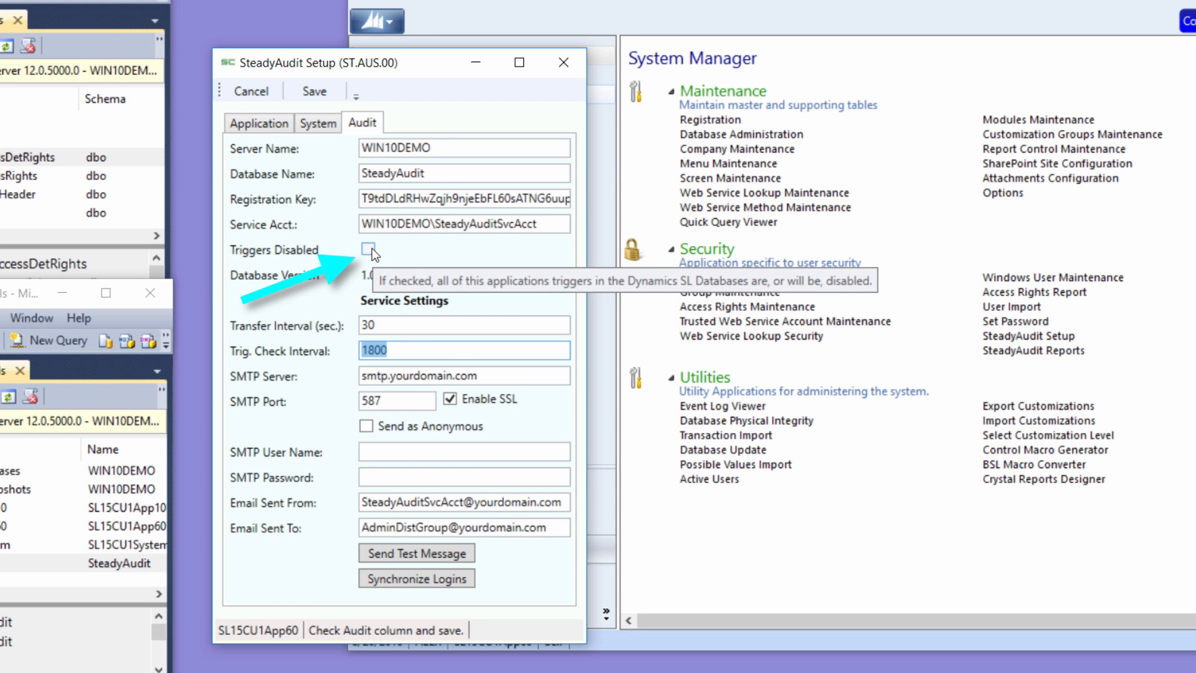
{"action": "left_click", "coordinate": [372, 249]}
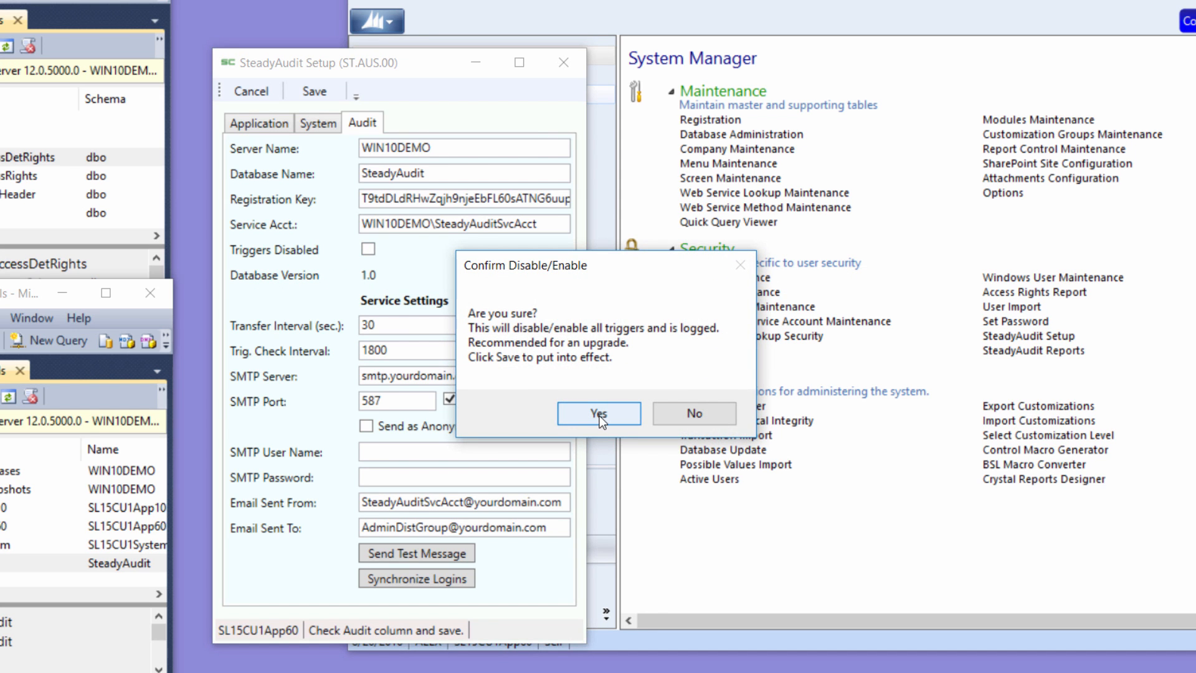
{"action": "left_click", "coordinate": [685, 413]}
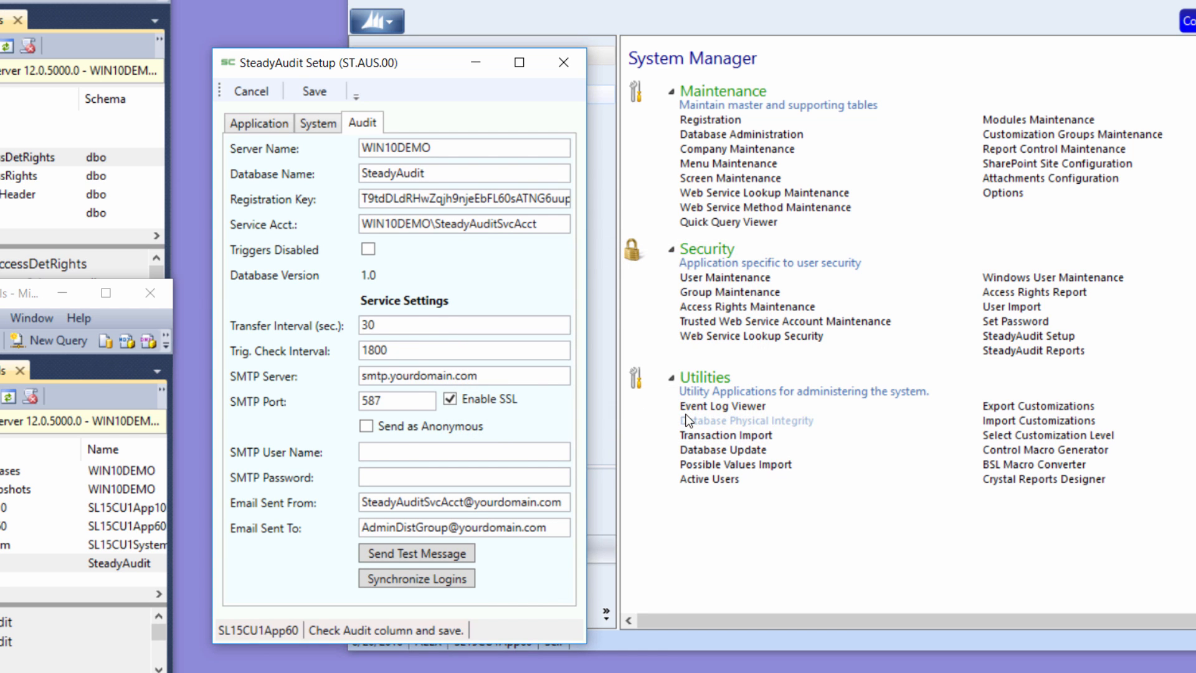
- Filter the application database tables by names starting with "ven", and clear the filter
{"action": "left_click", "coordinate": [251, 121]}
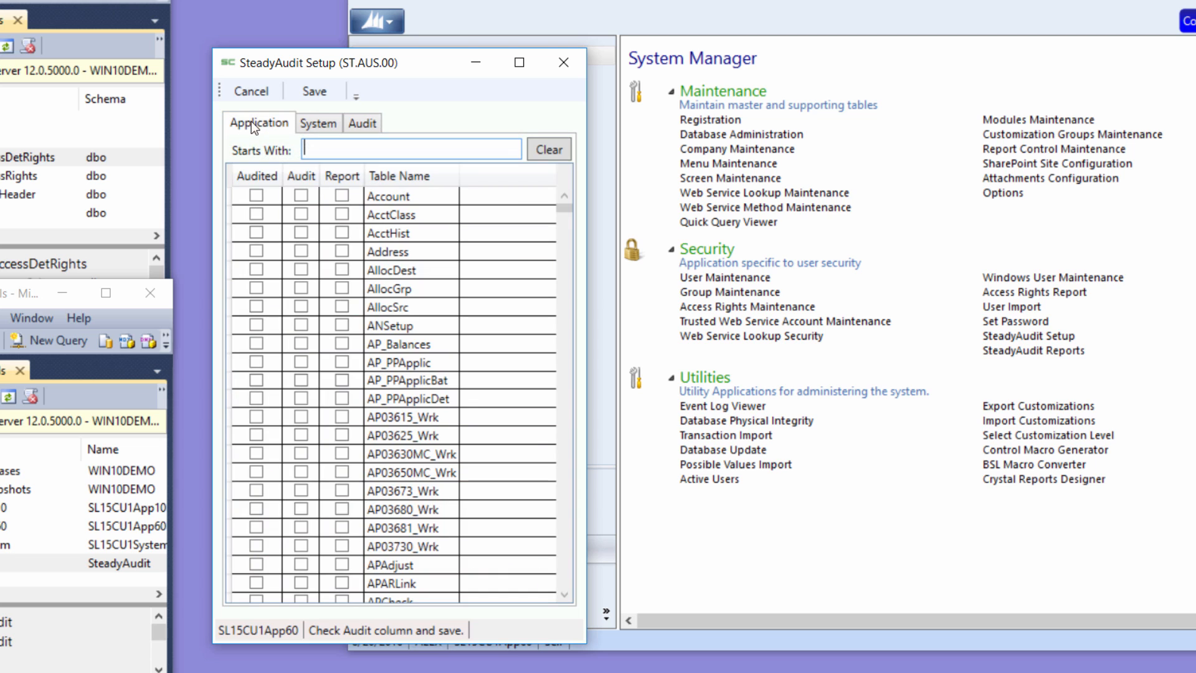
{"action": "type", "text": "ven"}
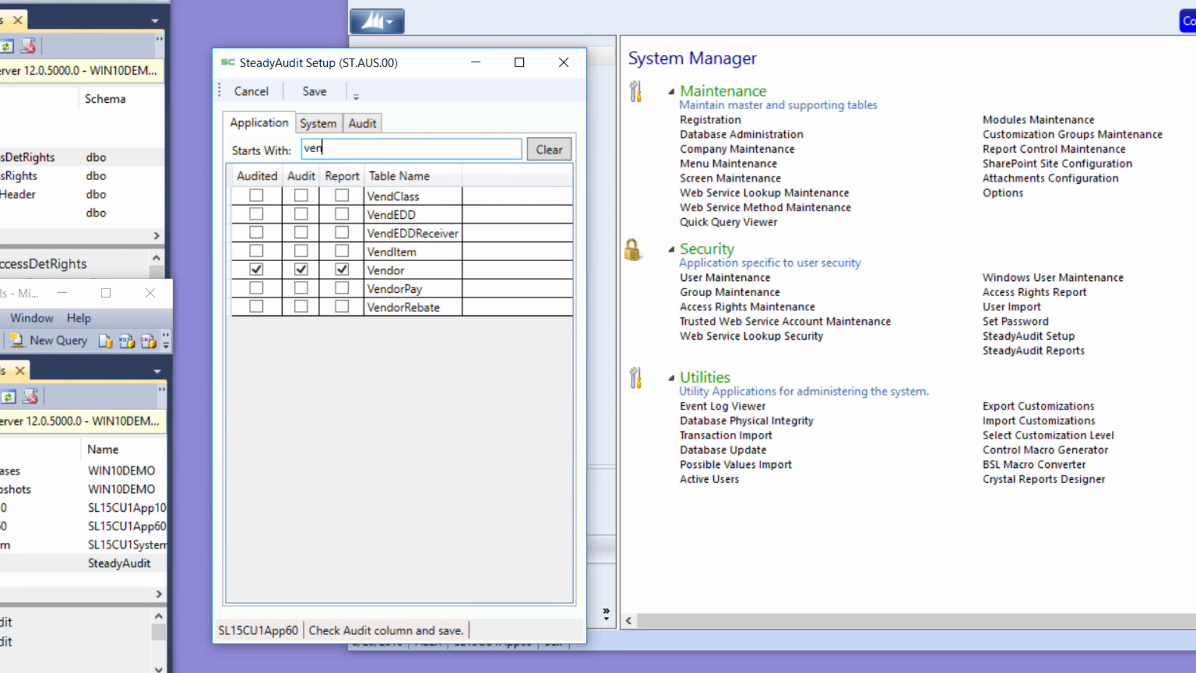
{"action": "key", "text": "BackSpace"}
{"action": "key", "text": "BackSpace"}
{"action": "key", "text": "BackSpace"}
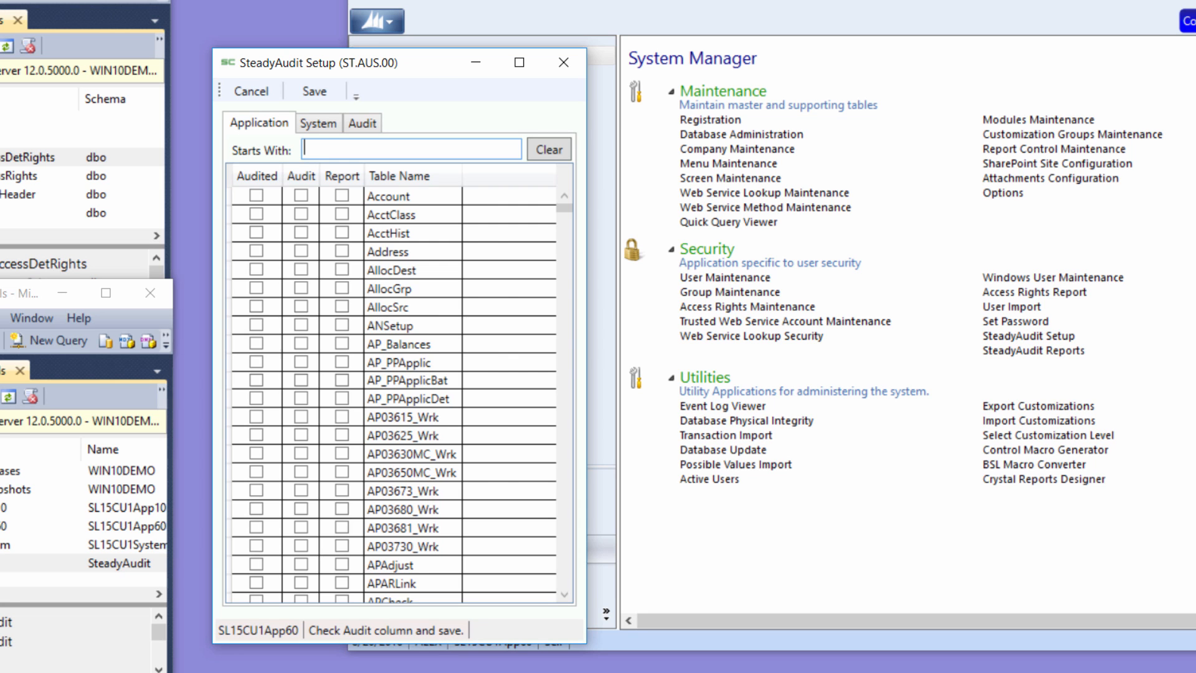
- Filter the application tables by "cust", enable auditing for the Customer table, and save the setup
{"action": "type", "text": "cust"}
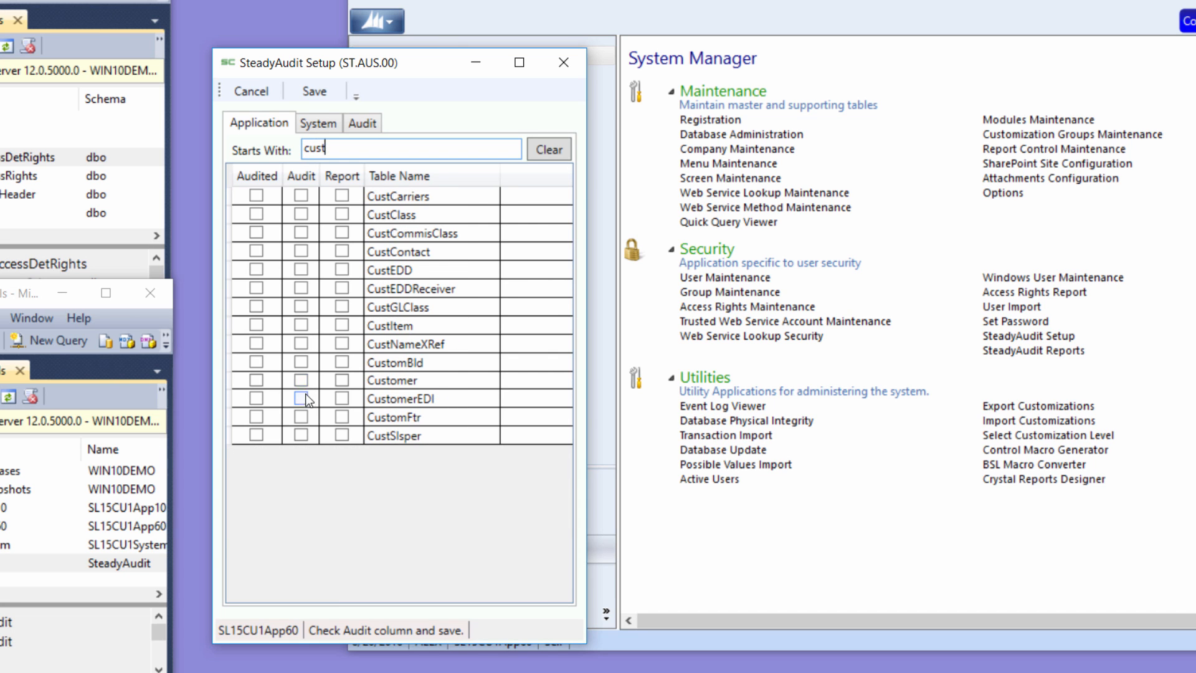
{"action": "left_click", "coordinate": [302, 380]}
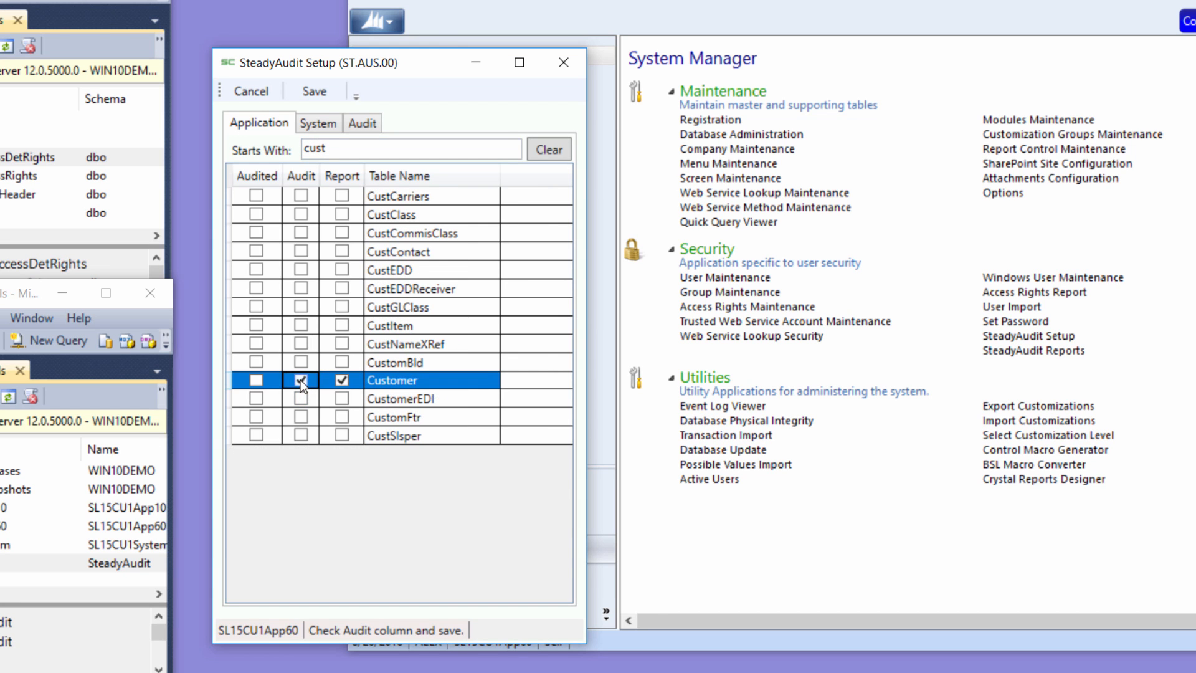
{"action": "left_click", "coordinate": [315, 94]}
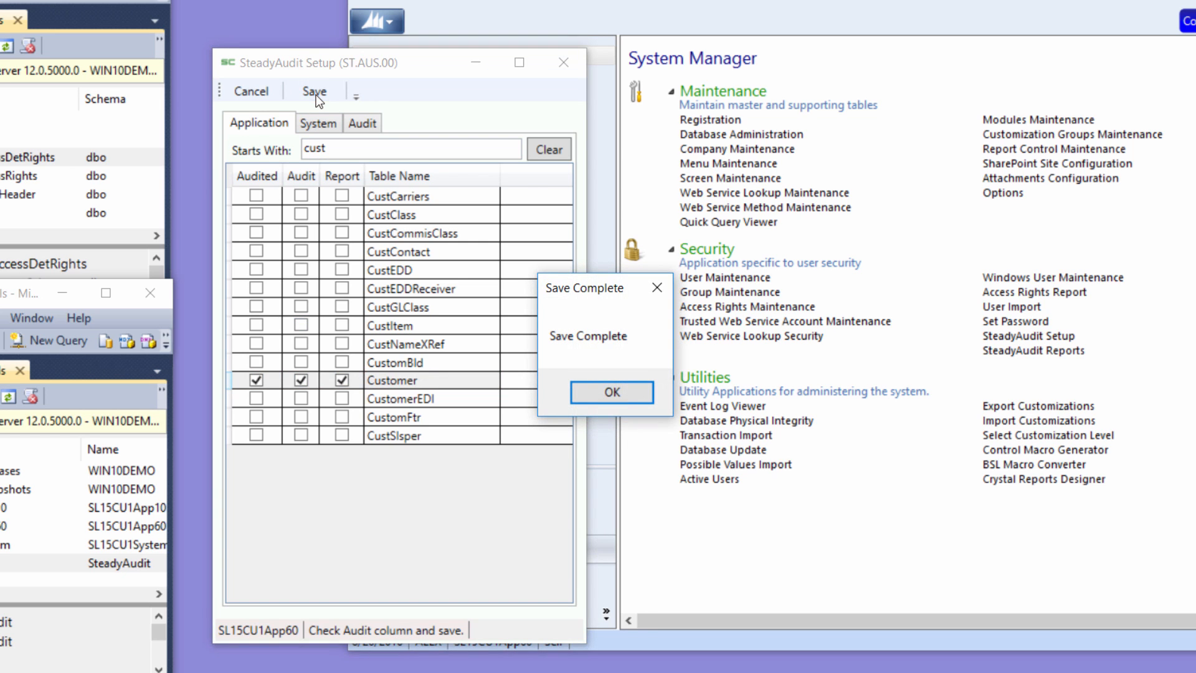
{"action": "left_click", "coordinate": [612, 393]}
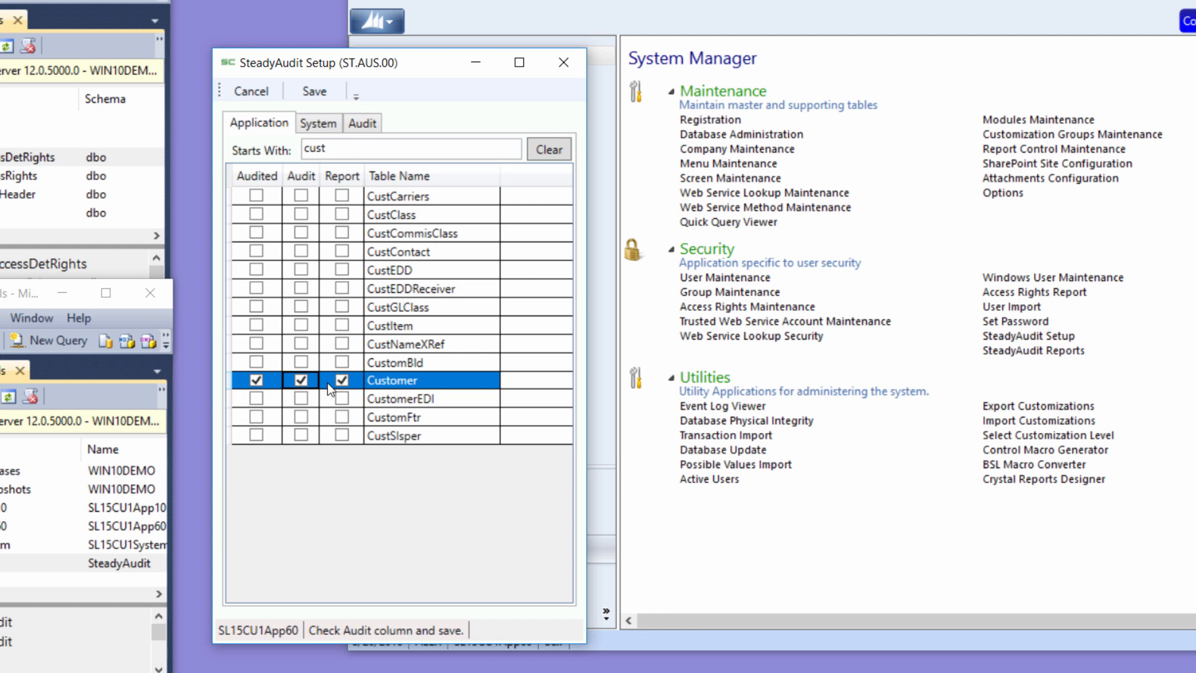
- Turn off both auditing and reporting for the Customer table and save the setup
{"action": "left_click", "coordinate": [301, 381]}
{"action": "left_click", "coordinate": [342, 381]}
{"action": "left_click", "coordinate": [315, 94]}
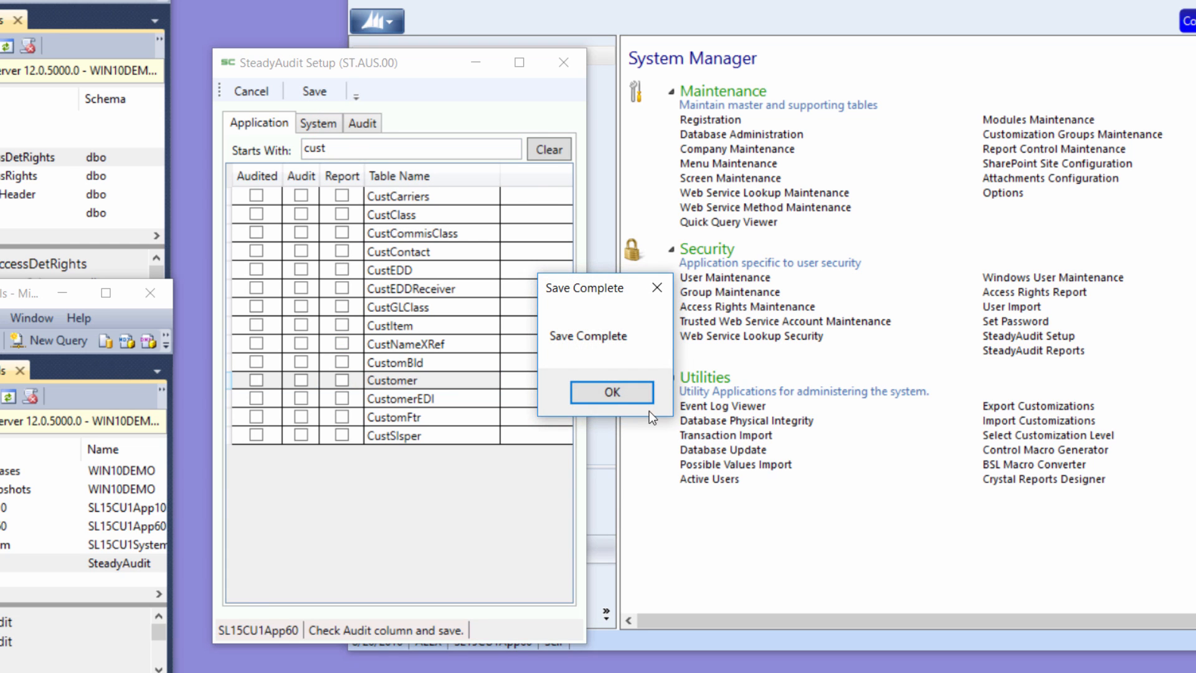
{"action": "left_click", "coordinate": [633, 398]}
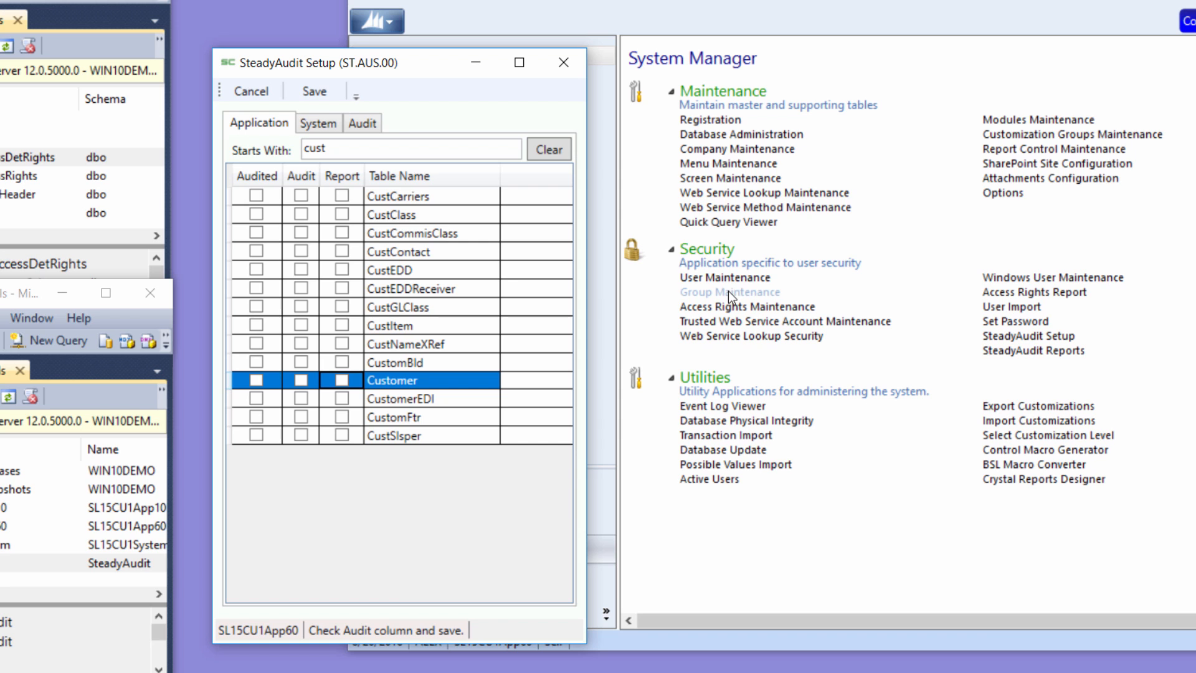
- Return to the audit database and service settings in SteadyAudit Setup
{"action": "left_click", "coordinate": [364, 126]}
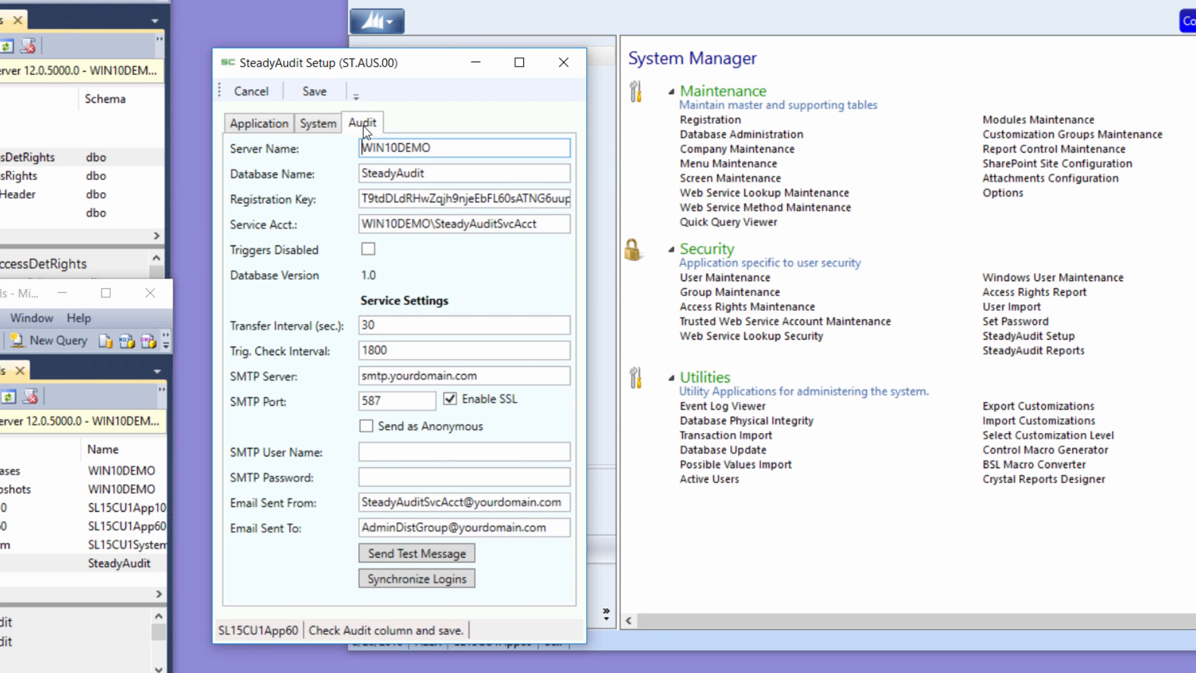